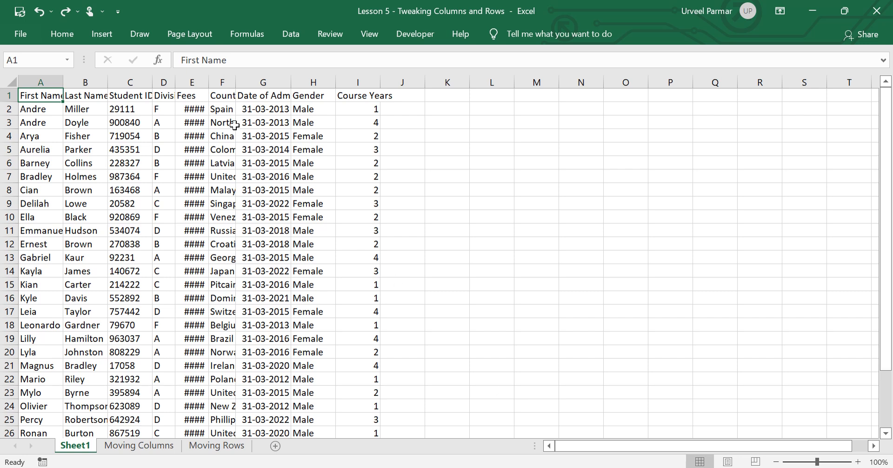
AutoFit the width of the Fees column (E) on Sheet1
click(199, 96)
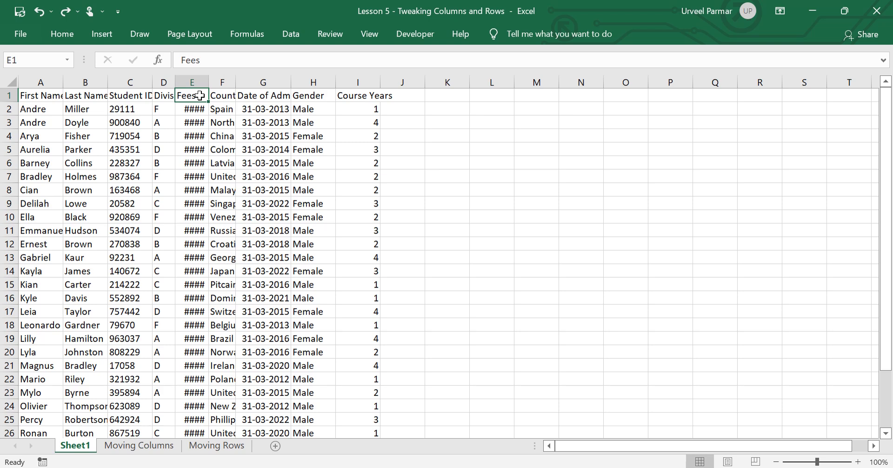
key(ctrl)
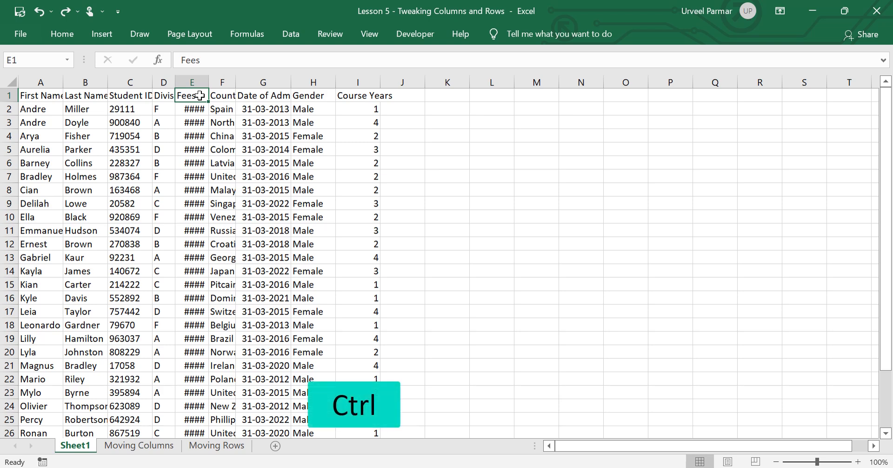
key(ctrl+space)
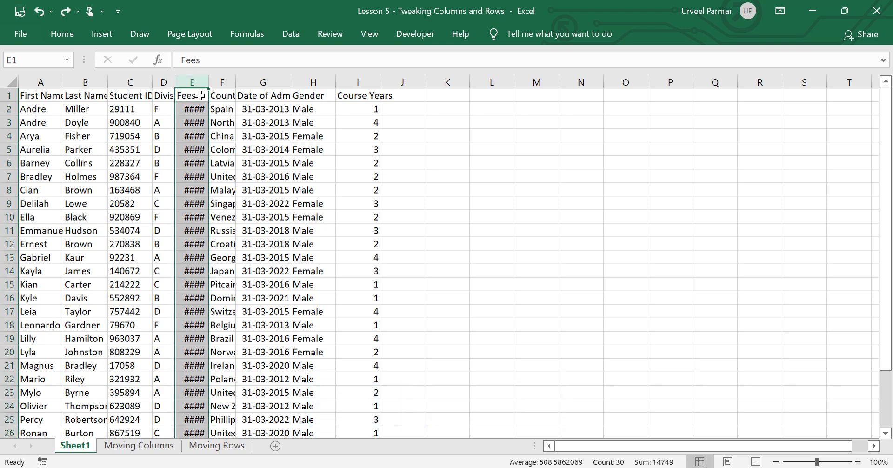
key(alt)
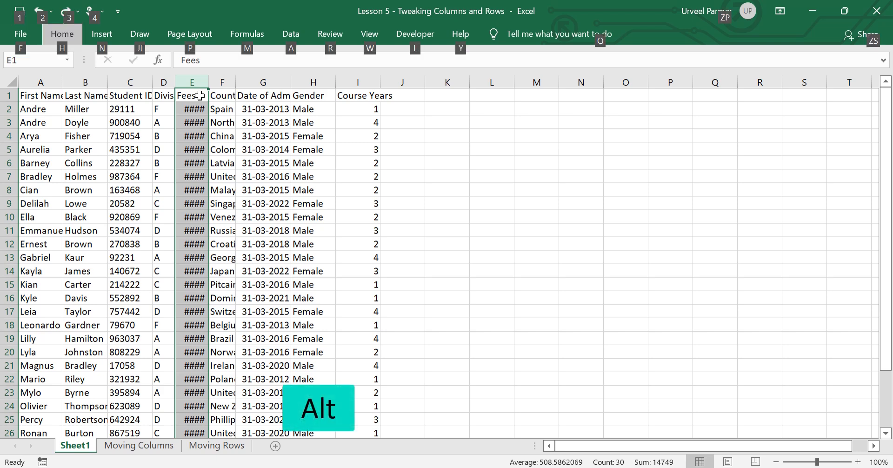
key(h)
key(o)
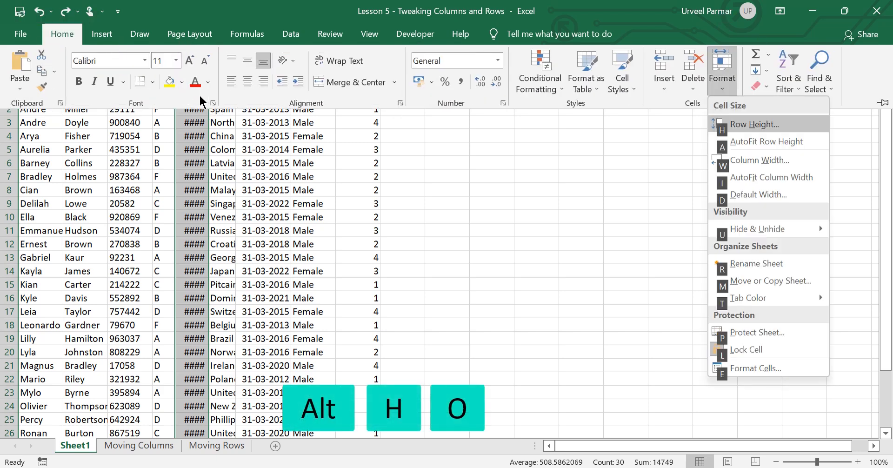
key(i)
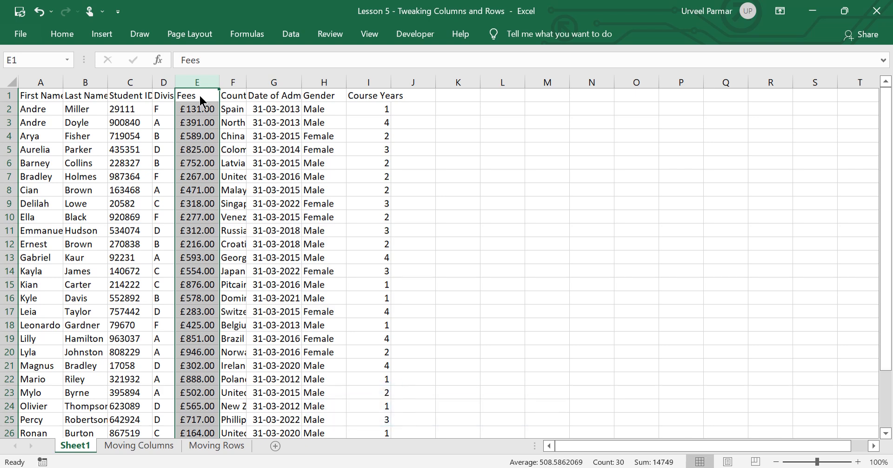
Extend the selection from the Fees column through Course Years (E to I) and AutoFit all their column widths
key(shift+Right)
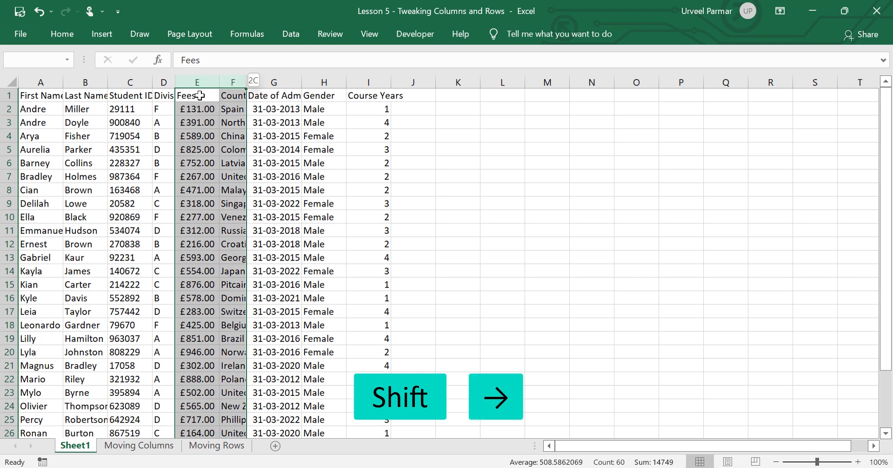
key(shift+Right)
key(shift+Right)
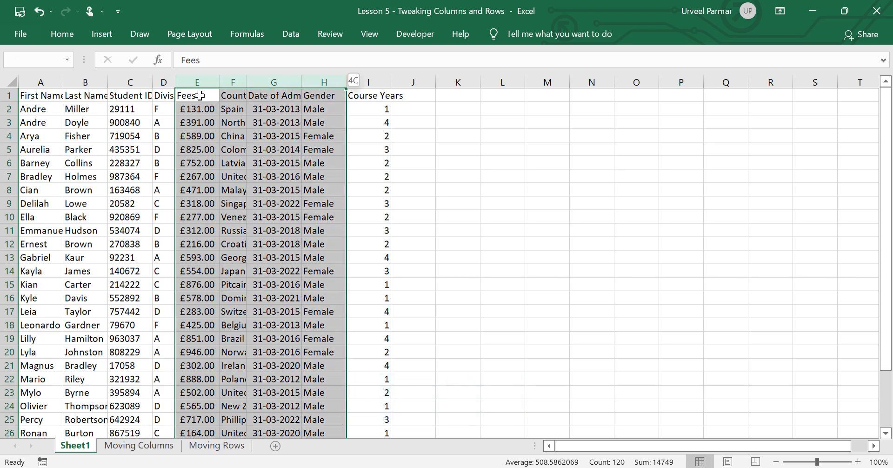
key(shift+Right)
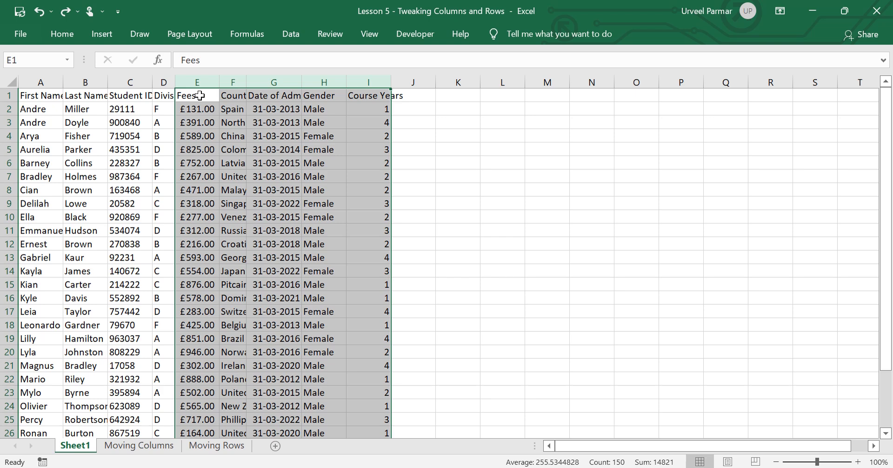
key(alt)
key(h)
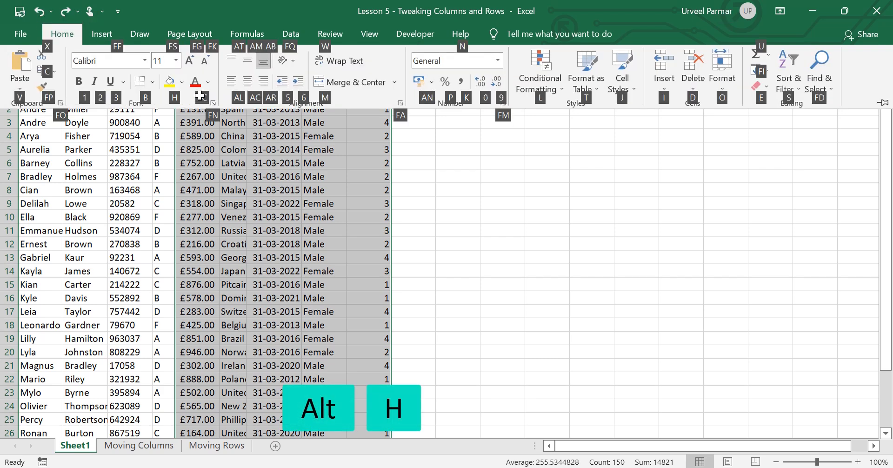
key(o)
key(i)
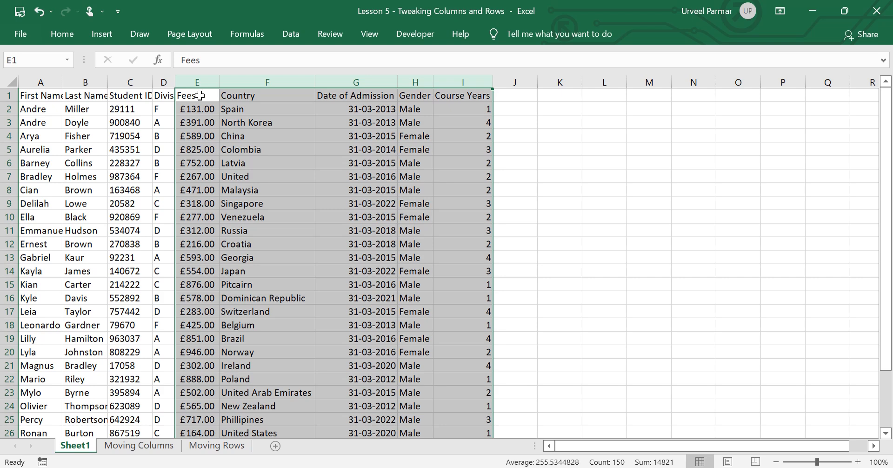
Set the width of the selected columns E to I to 12
key(alt)
key(h)
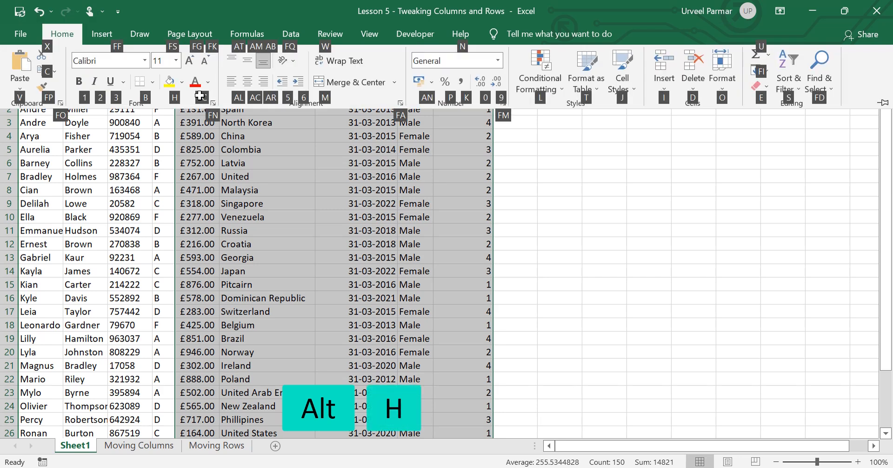
key(o)
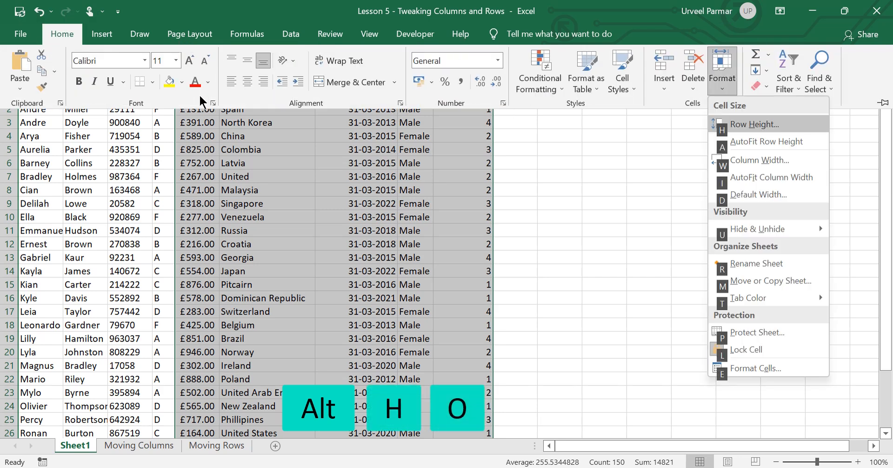
key(w)
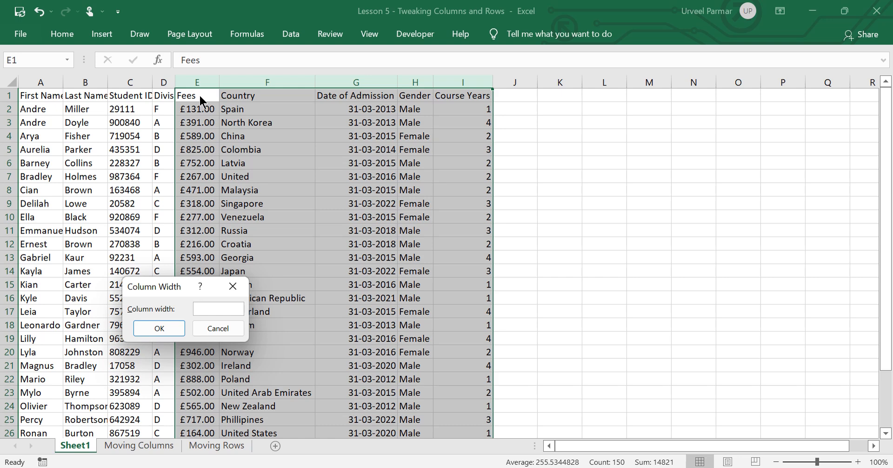
text(12)
key(Return)
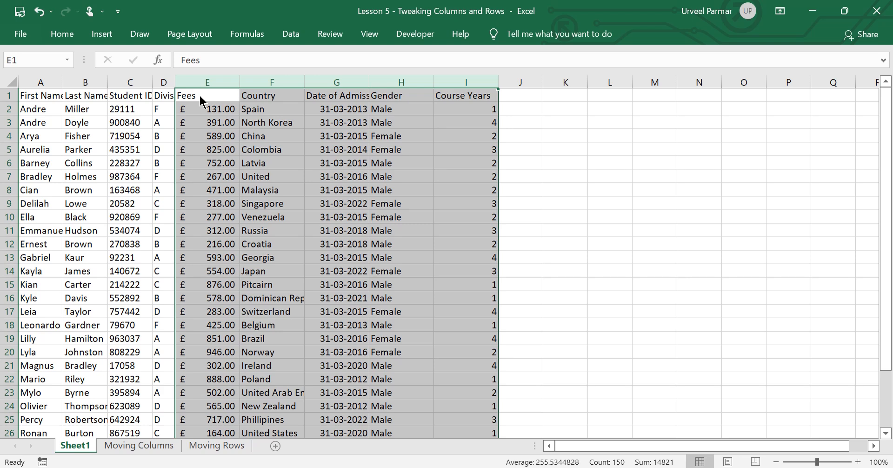
AutoFit the widths of columns A to D, from First Name through Division, and finish with only cell A1 selected
click(28, 96)
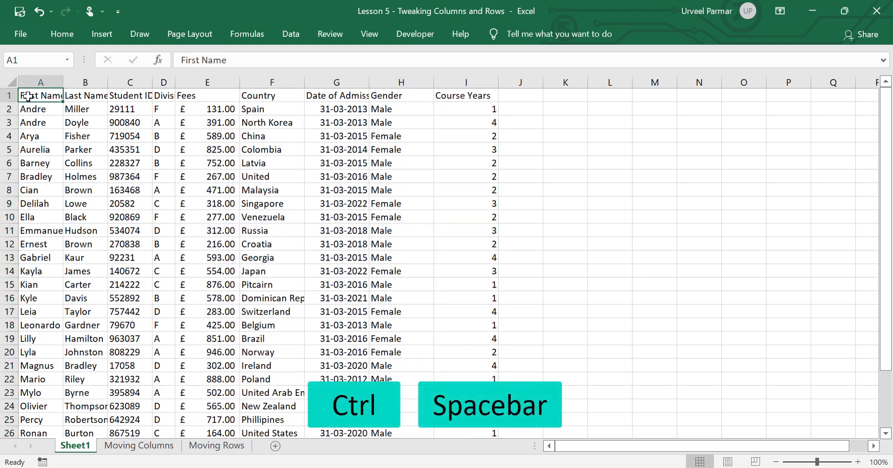
key(ctrl+space)
key(shift+Right)
key(shift+Right)
key(shift+Right)
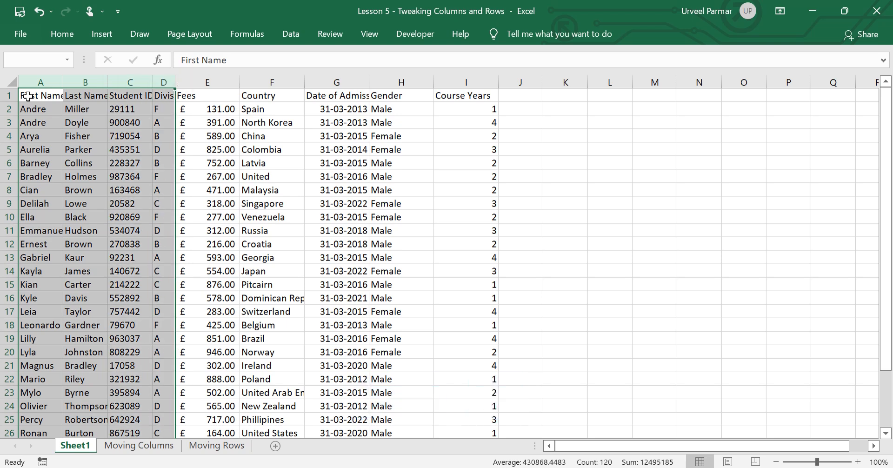
key(alt)
key(h)
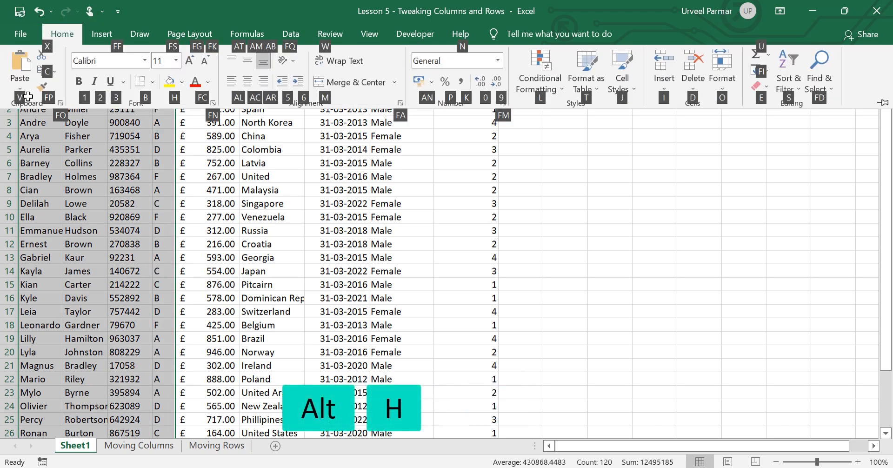
key(o)
key(i)
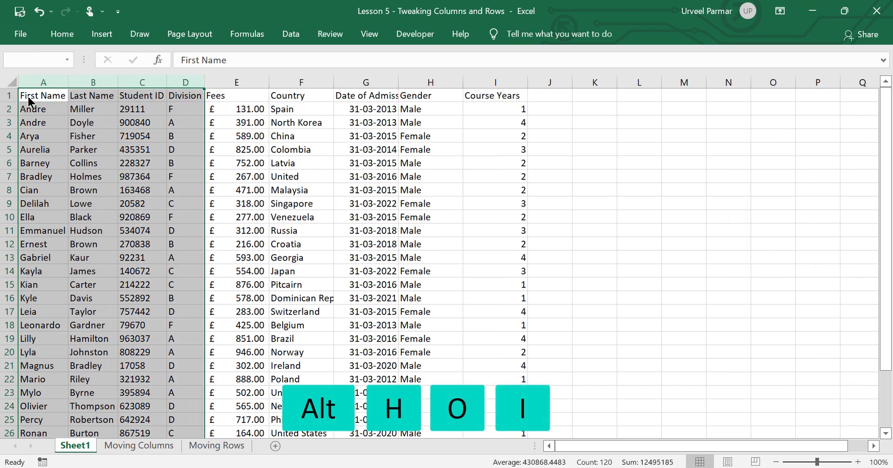
click(28, 96)
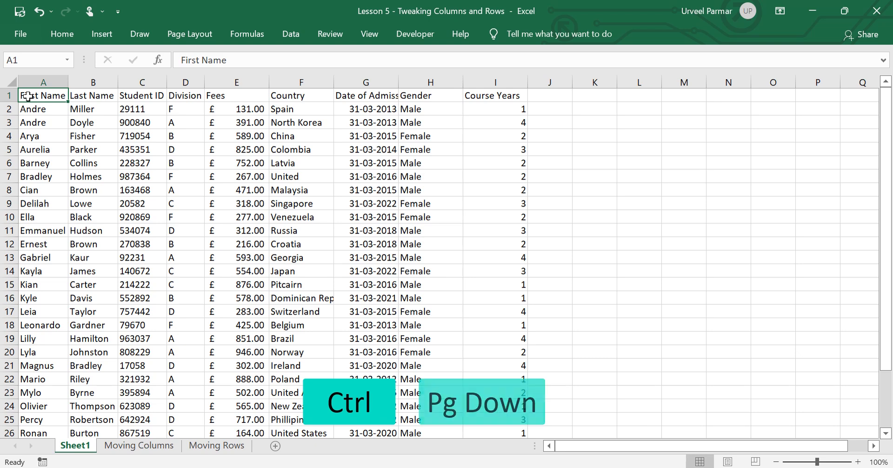
On the Moving Columns sheet, cut column D and insert it before column C so the numbers run in order
key(ctrl+Page_Down)
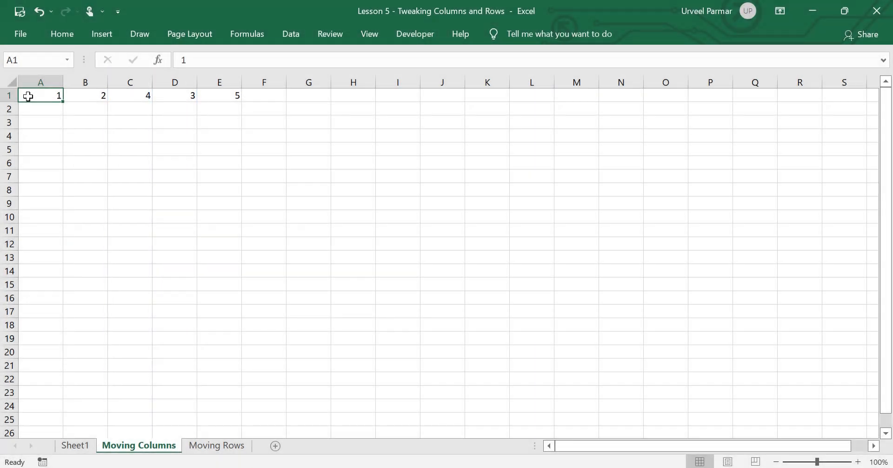
key(Right)
key(Right)
key(Right)
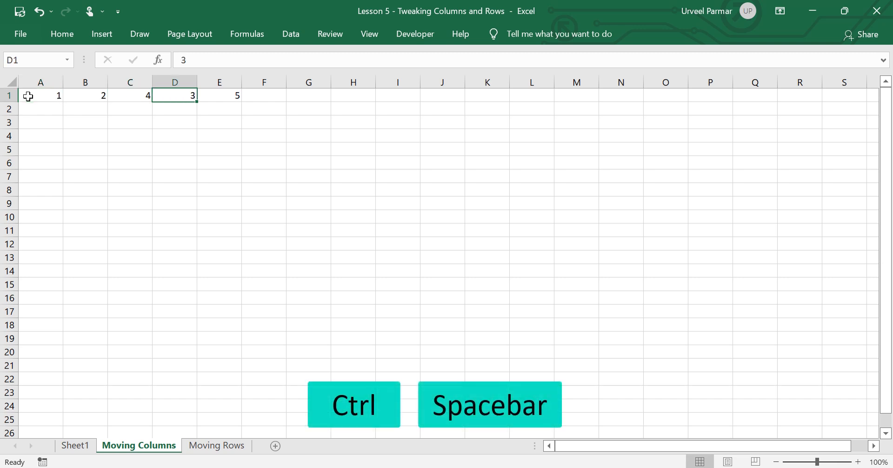
key(ctrl+space)
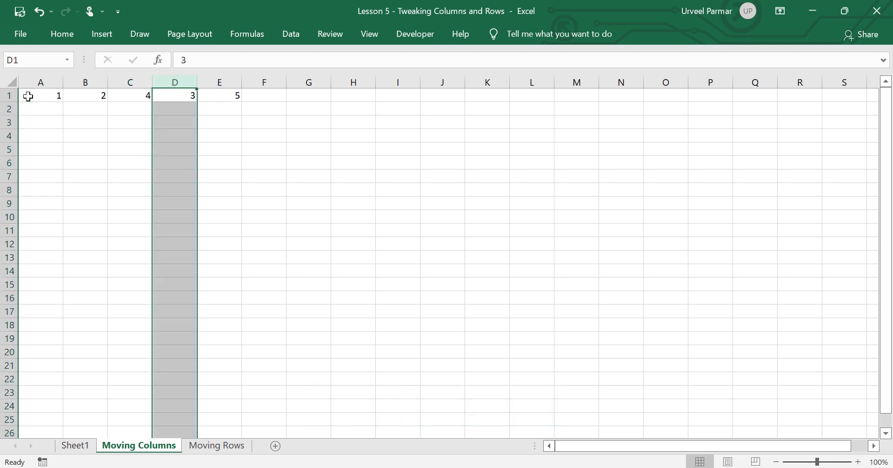
key(ctrl)
key(ctrl+x)
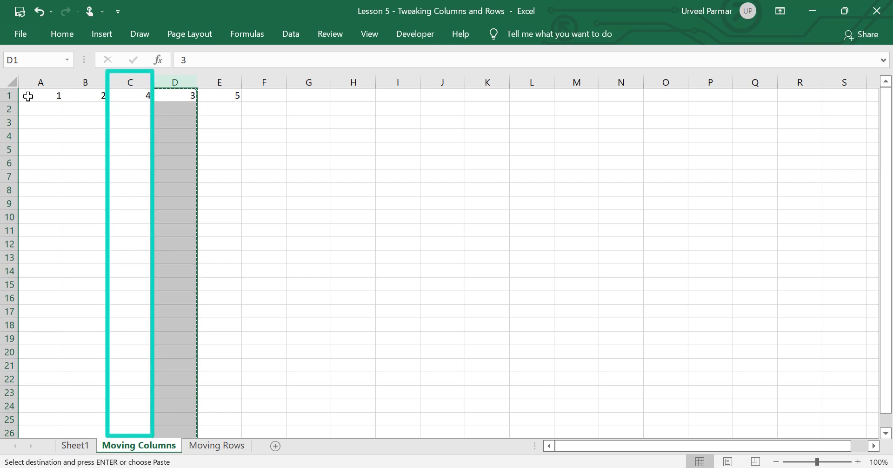
key(Left)
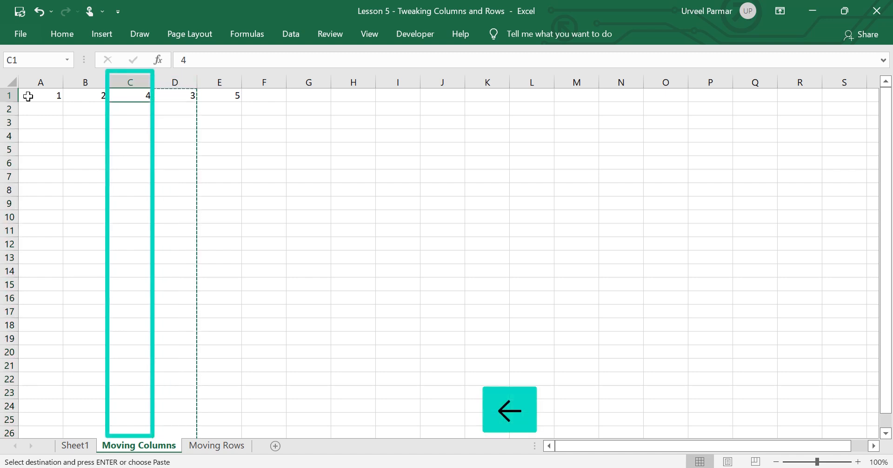
key(ctrl+space)
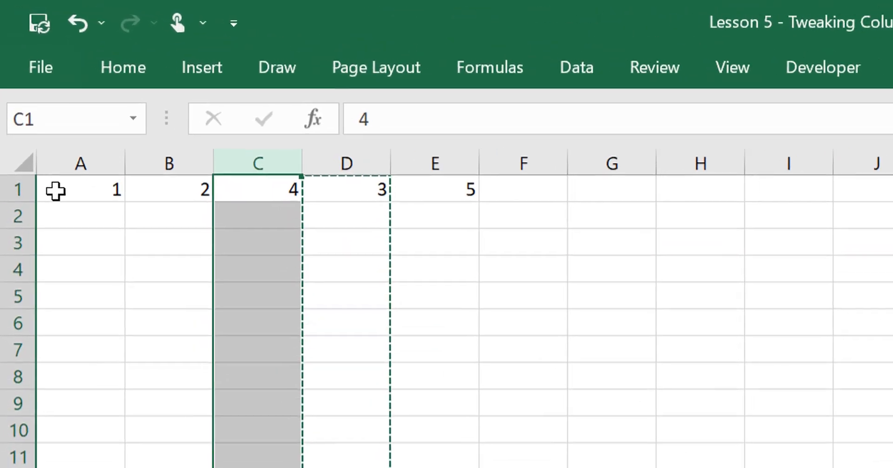
key(ctrl+shift+plus)
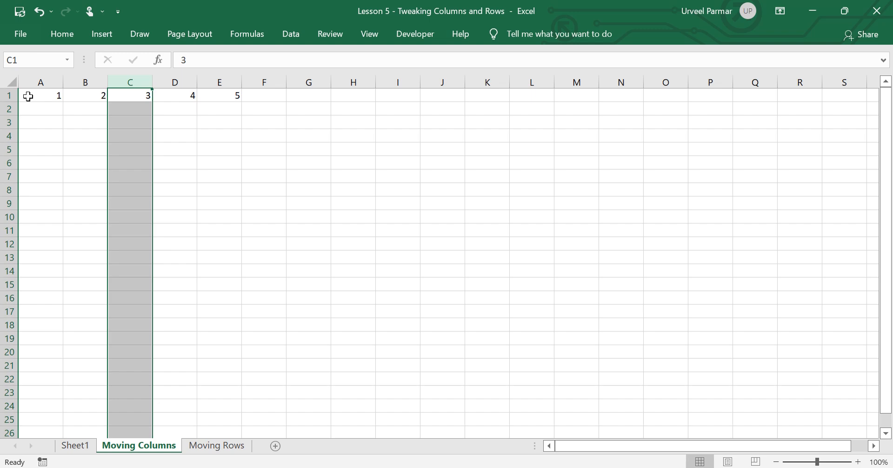
Return to Sheet1 and AutoFit the height of header row 1
key(ctrl+Page_Up)
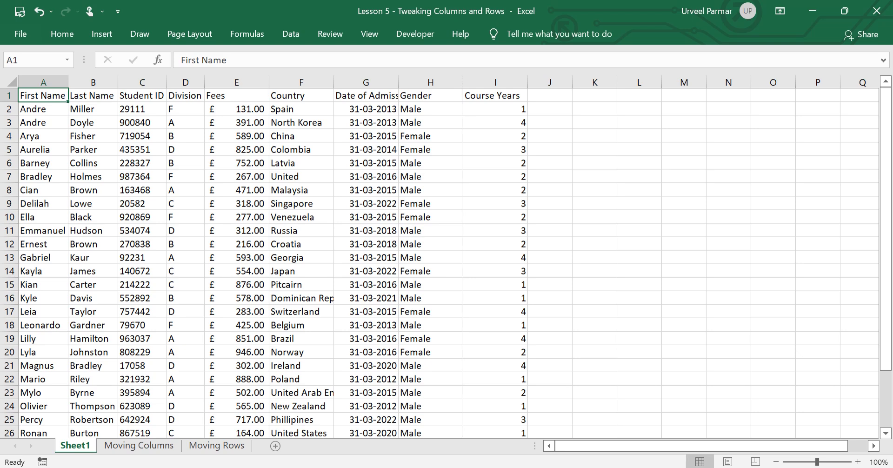
key(ctrl+z)
key(alt)
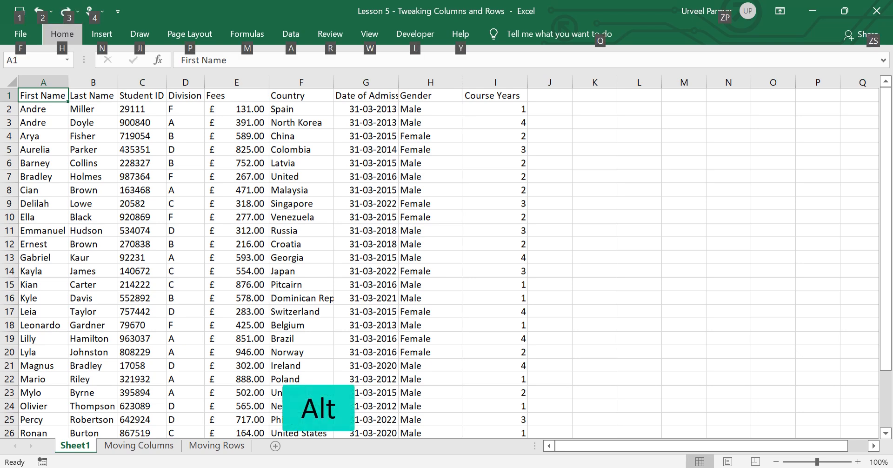
key(h)
key(o)
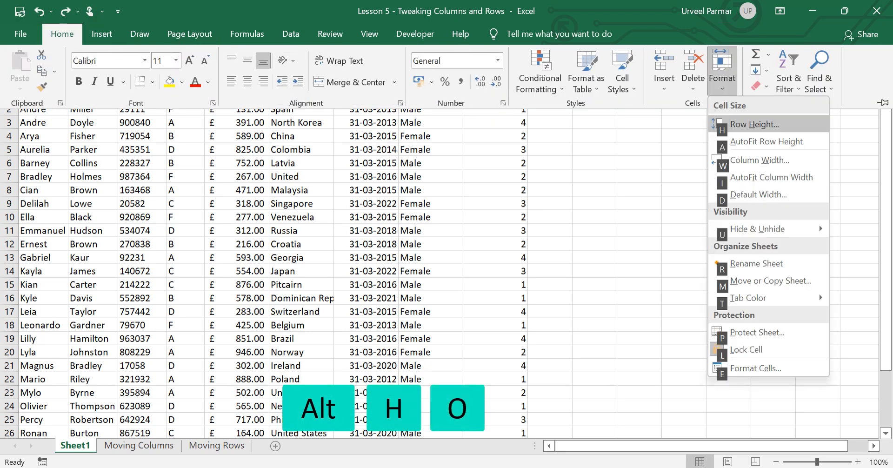
key(a)
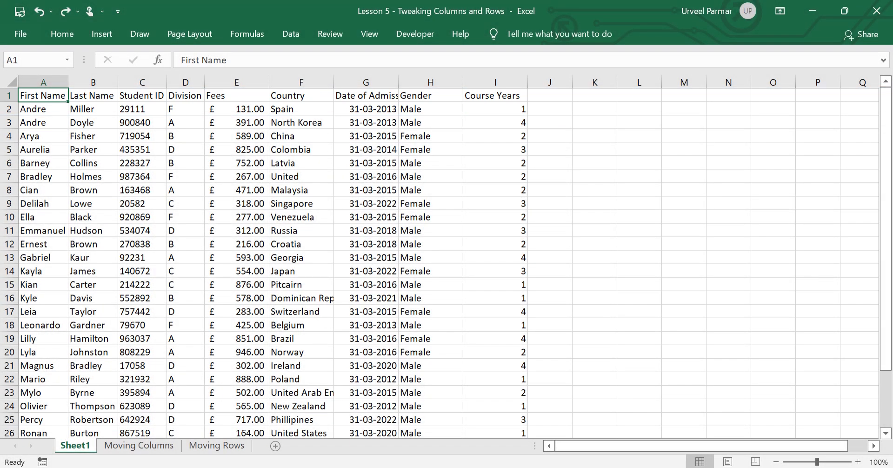
Insert a blank row directly below the header row on Sheet1
key(Down)
key(shift+space)
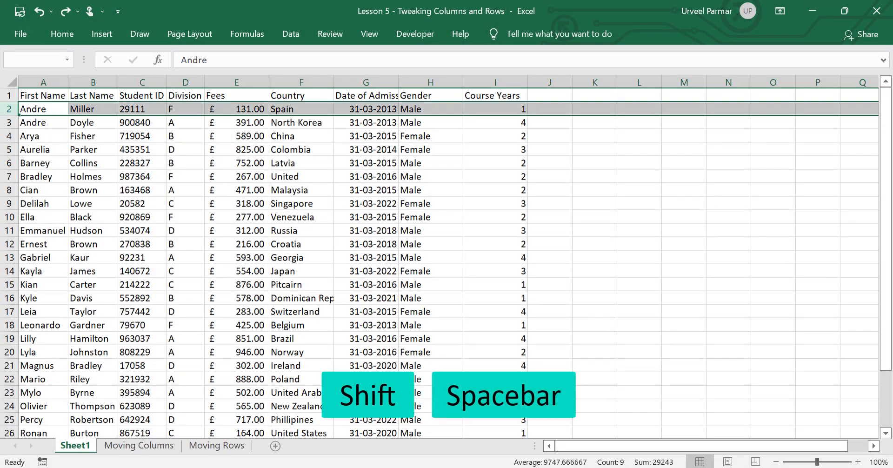
key(ctrl+shift+plus)
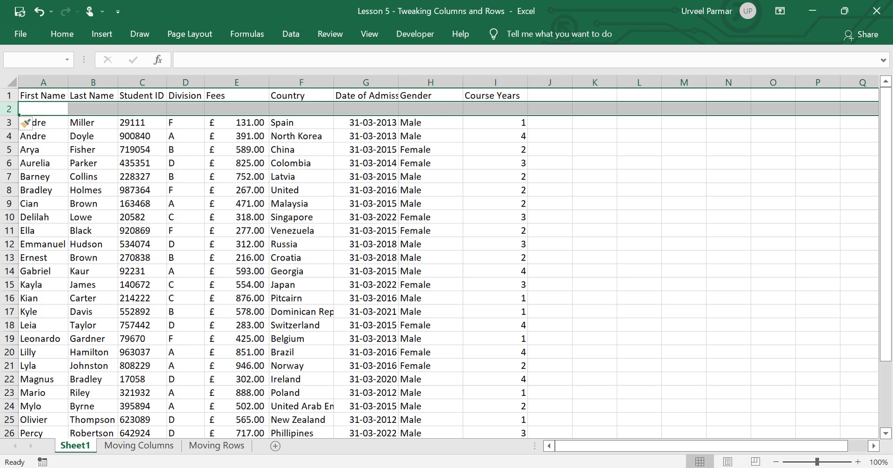
Set the height of blank row 2 on Sheet1 to 2 and finish with only cell A1 selected
key(alt)
key(h)
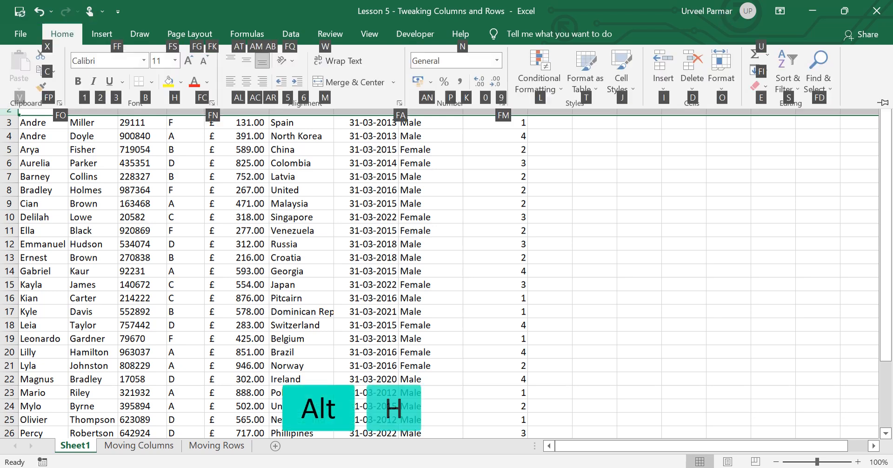
key(o)
key(h)
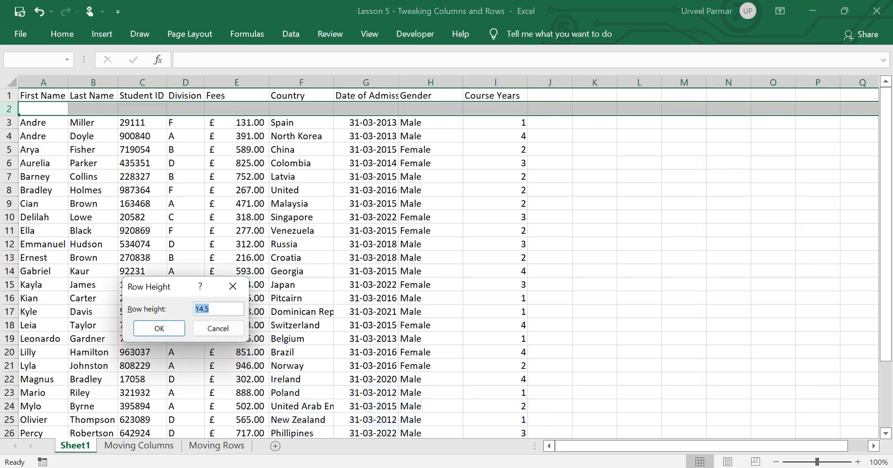
text(2)
key(Return)
click(43, 96)
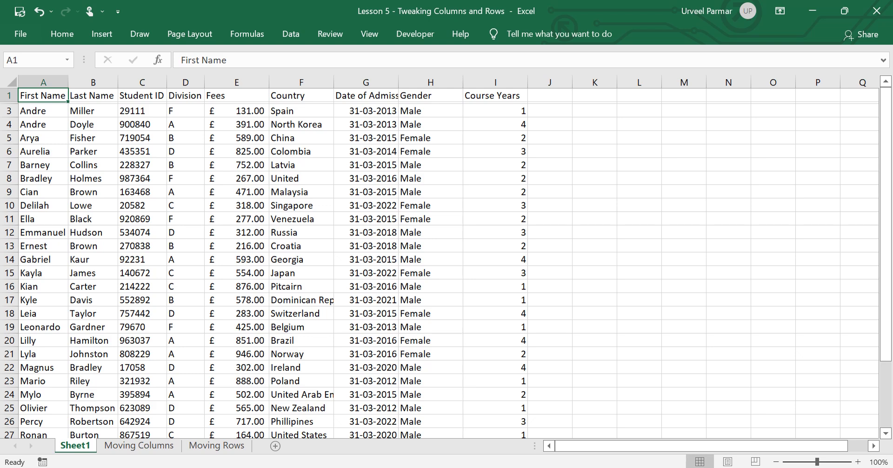
On the Moving Rows sheet, cut row 4 and insert it above row 3 so the numbers run in order
key(ctrl+Page_Down)
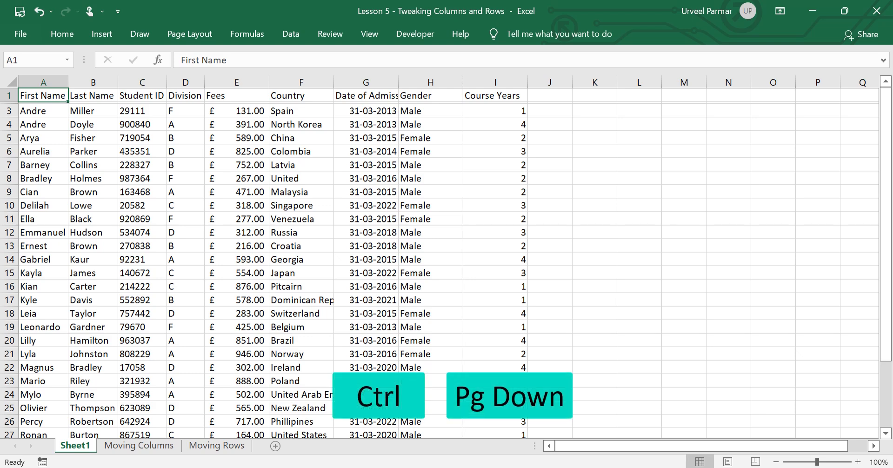
key(ctrl+Page_Down)
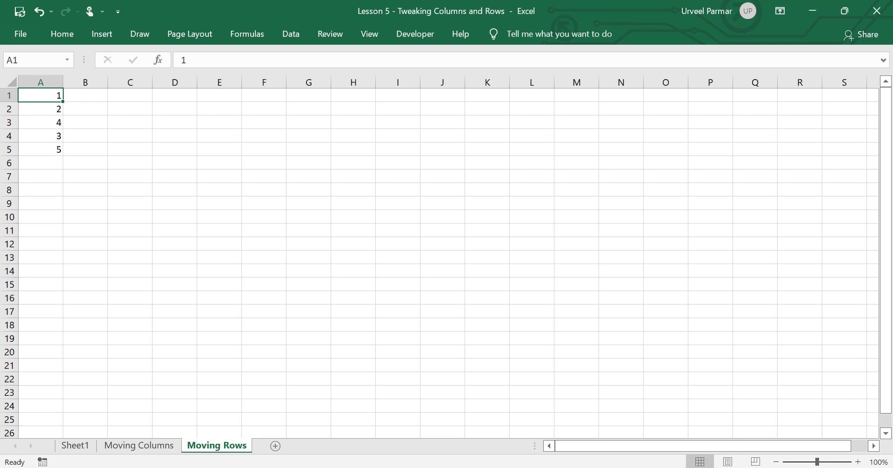
key(Down)
key(Down)
key(Down)
key(shift+space)
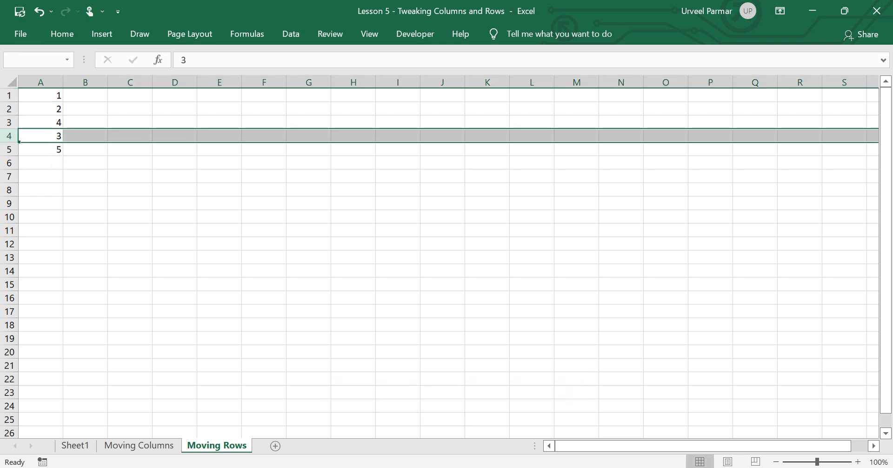
key(ctrl+x)
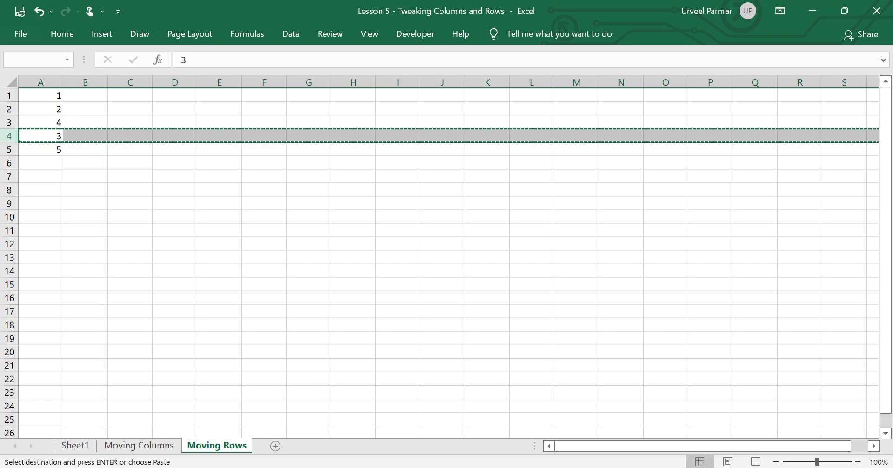
key(Up)
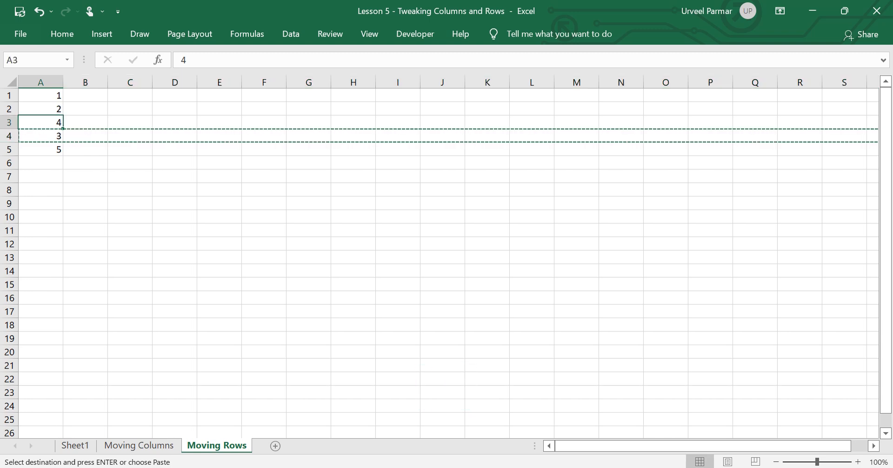
key(shift+space)
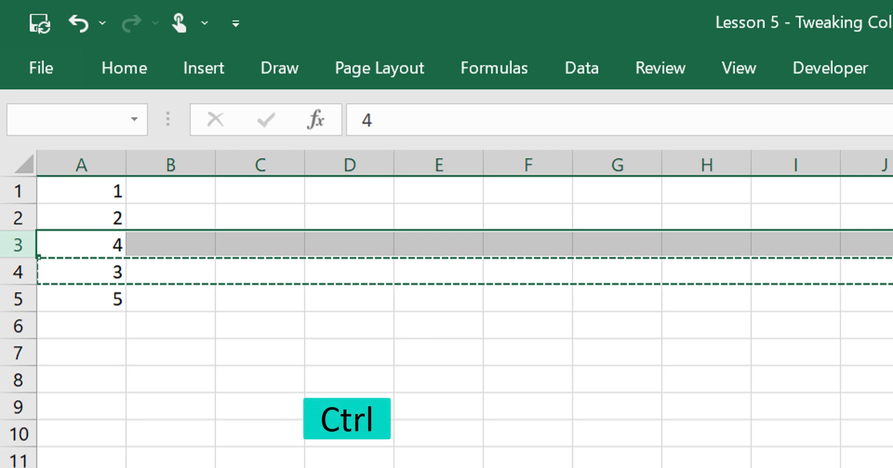
key(ctrl+shift+plus)
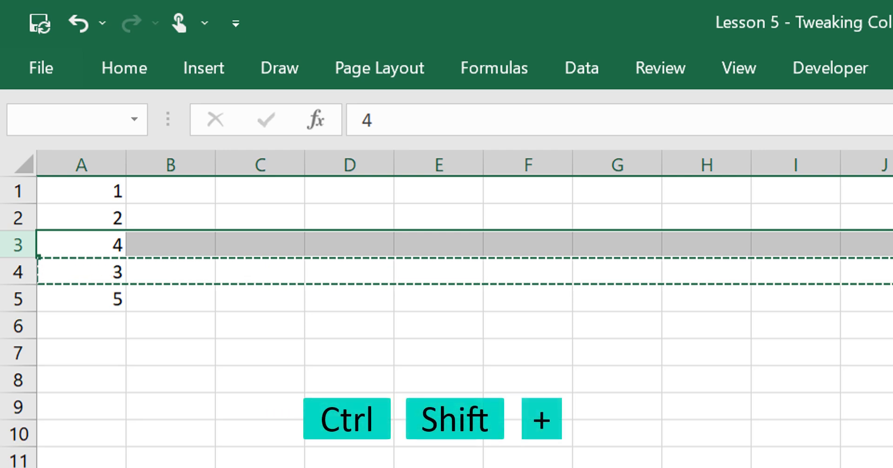